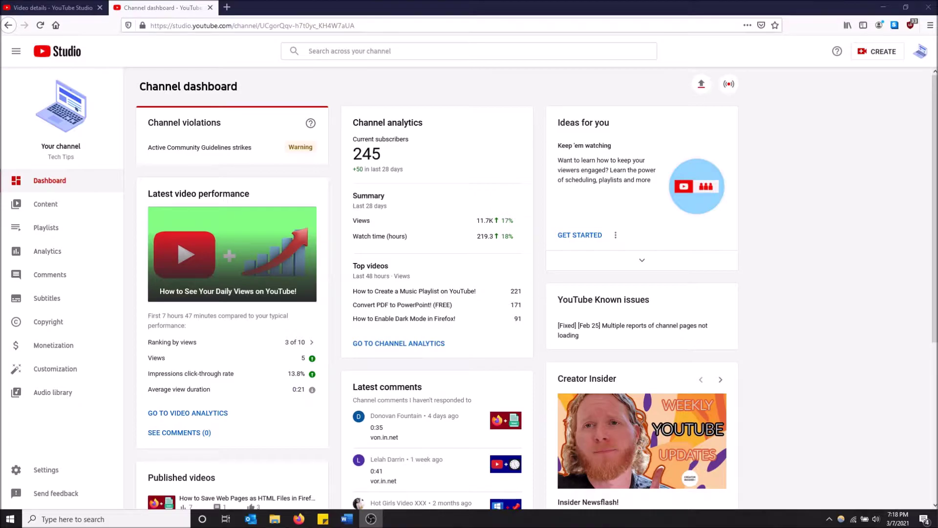
Launch YouTube Studio from youtube.com's account menu in a new tab, then return to the Channel dashboard
left_click(227, 7)
type("youtube.com")
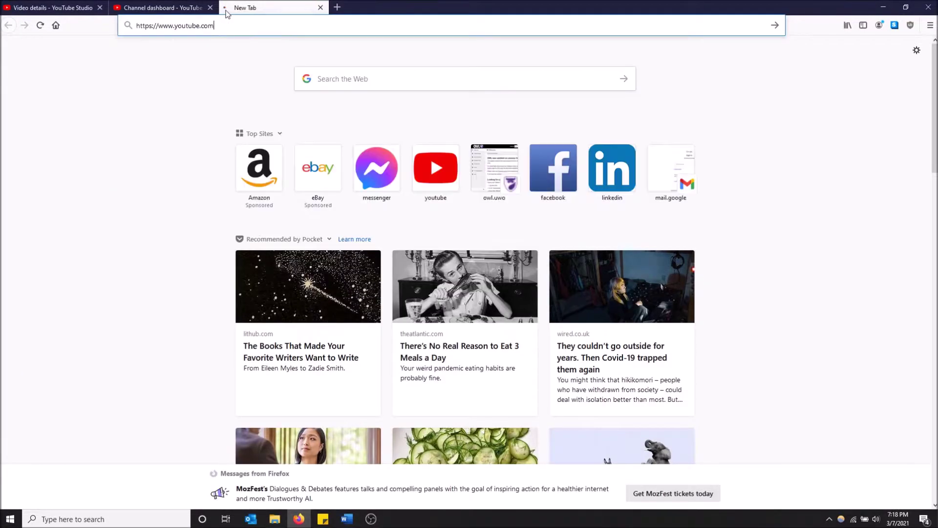
key("Return")
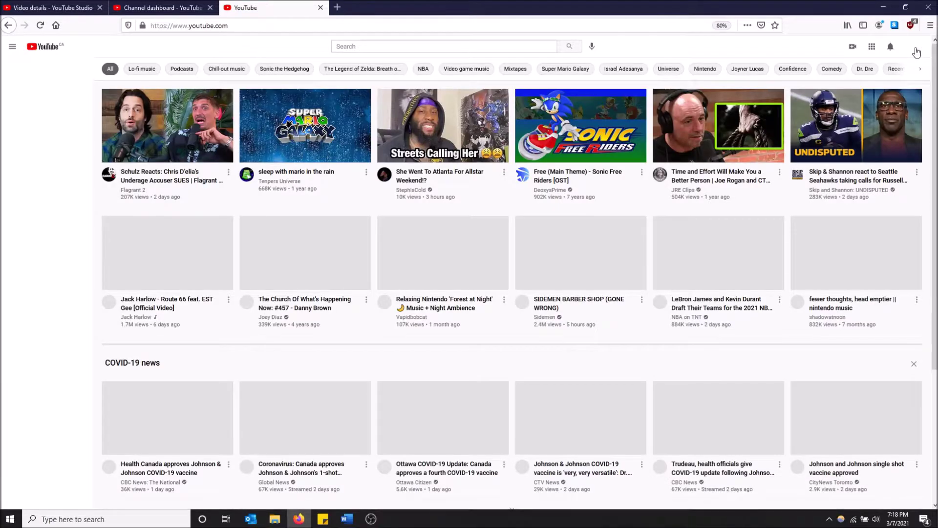
left_click(915, 48)
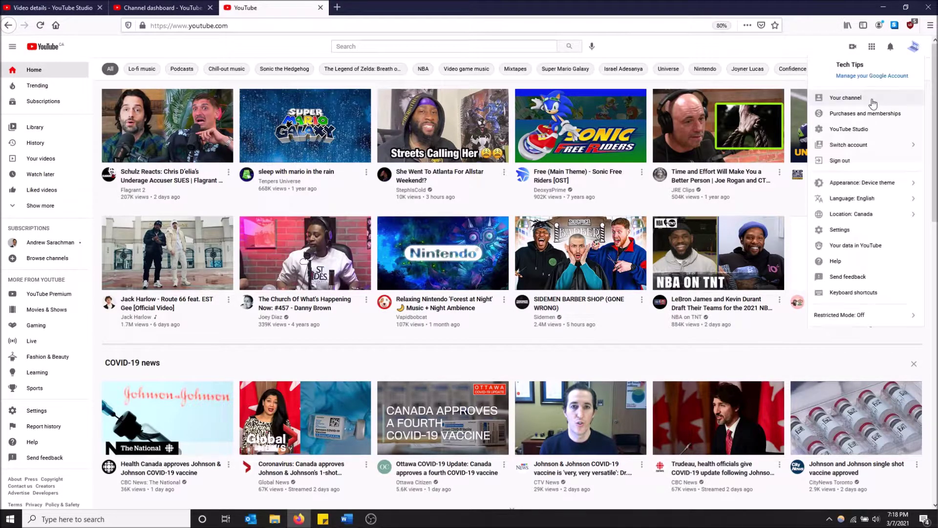
left_click(855, 129)
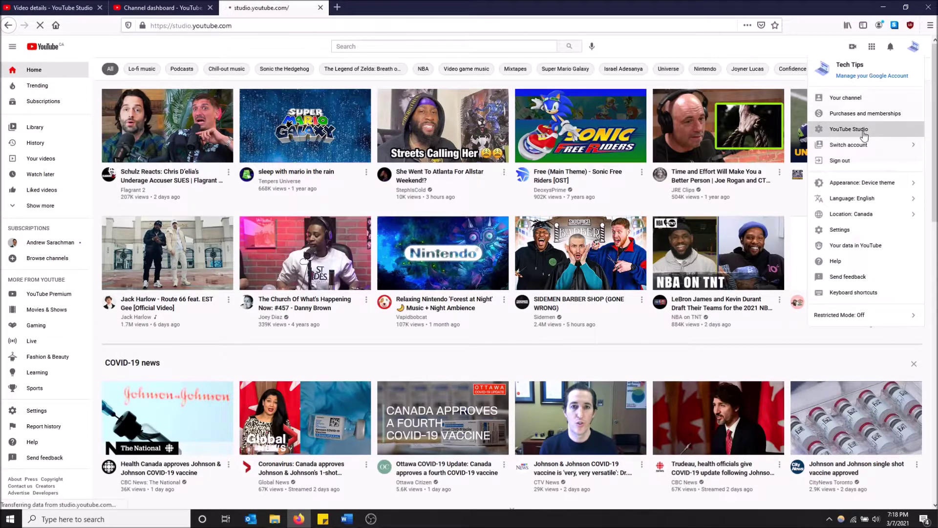
left_click(192, 7)
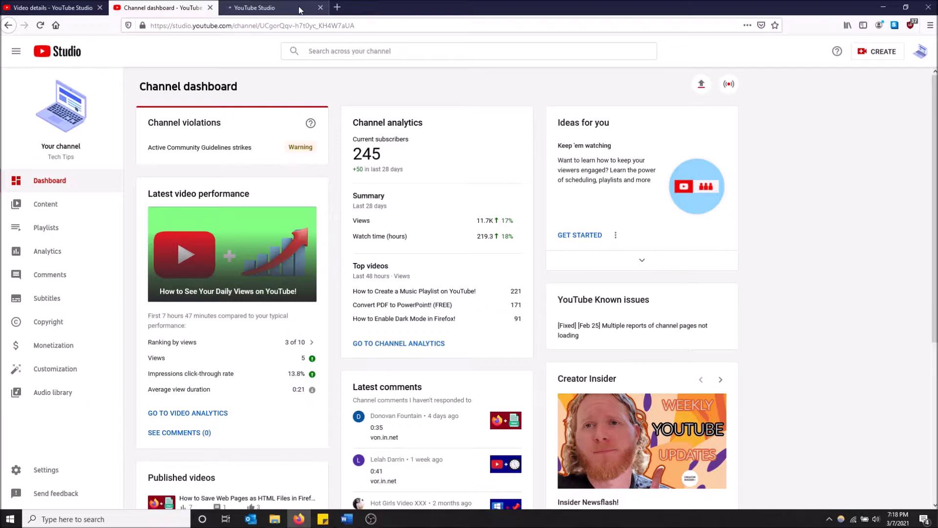
Close the duplicate Studio tab and show Channel analytics with 11,715 views in 28 days
left_click(319, 7)
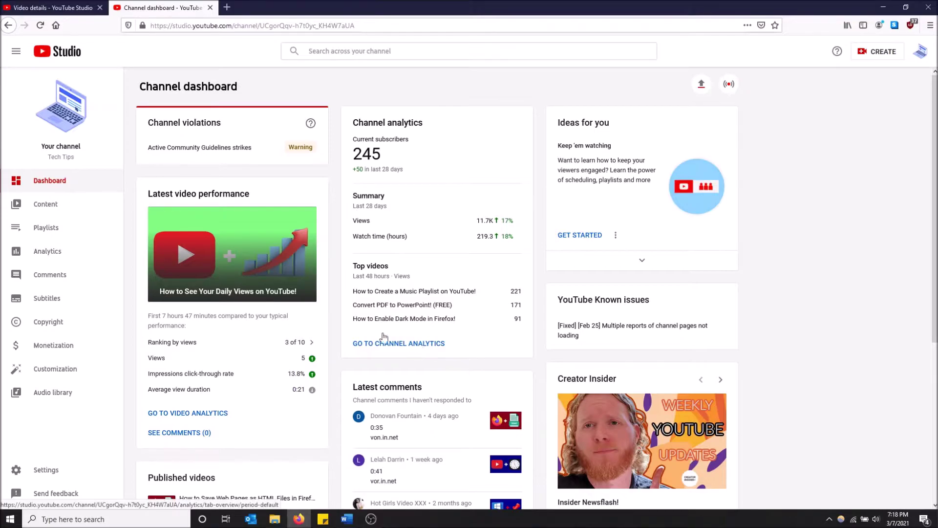
left_click(85, 261)
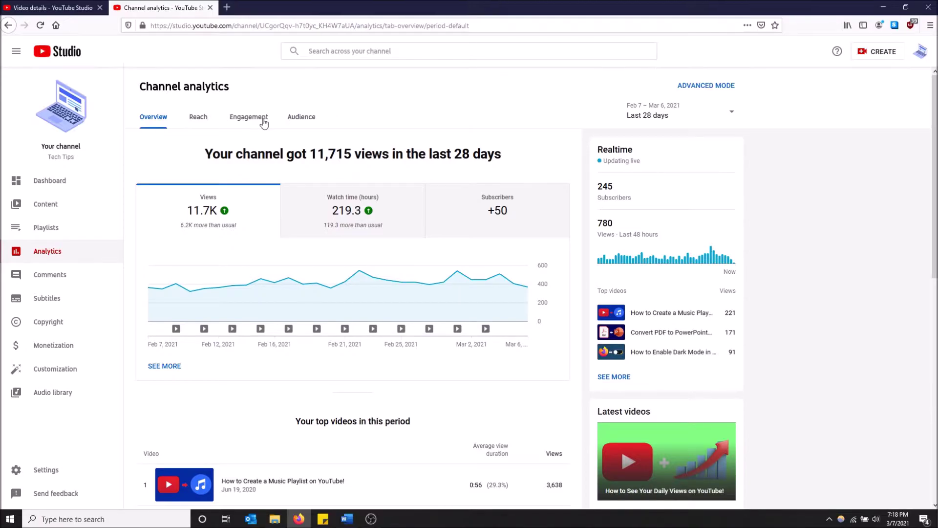
Show the channel's Audience tab, where United States leads top geographies at 21.8%
left_click(305, 121)
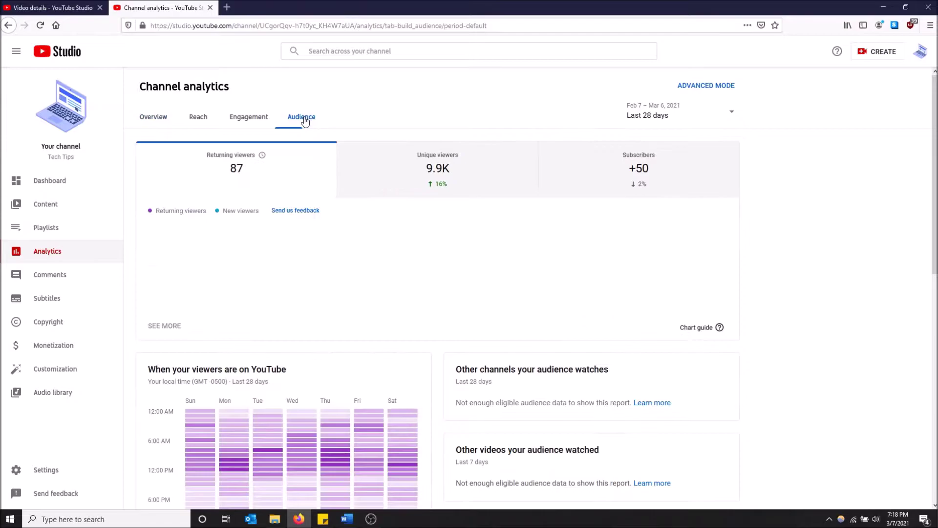
scroll(519, 290, "down", 3)
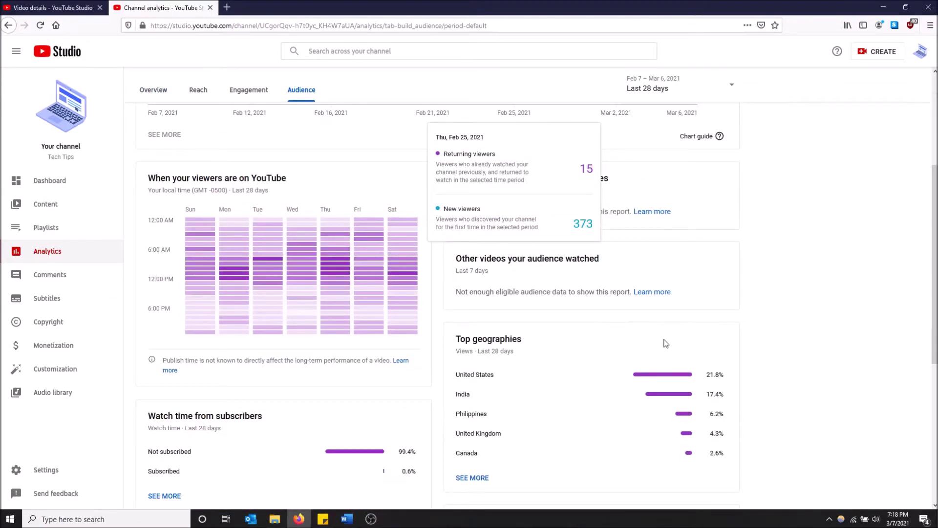
scroll(688, 341, "down", 1)
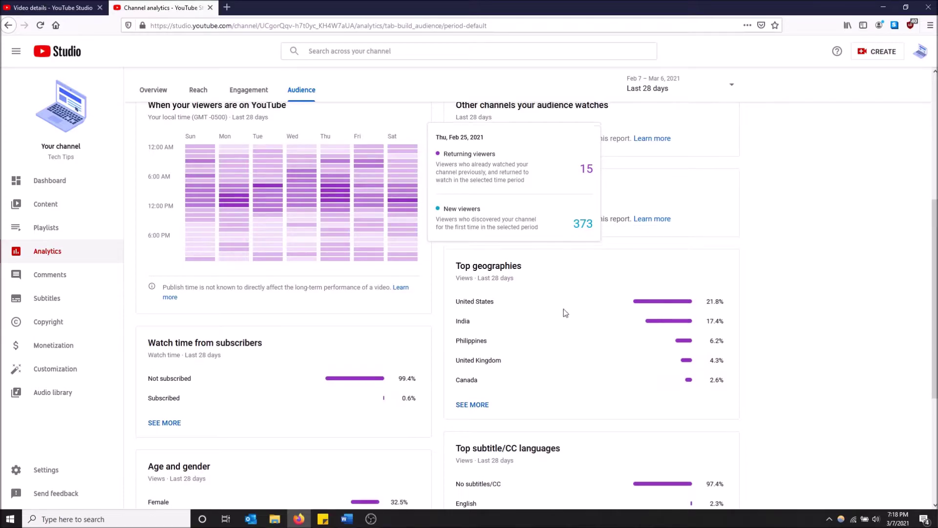
scroll(566, 308, "up", 4)
scroll(758, 328, "down", 4)
scroll(751, 327, "down", 1)
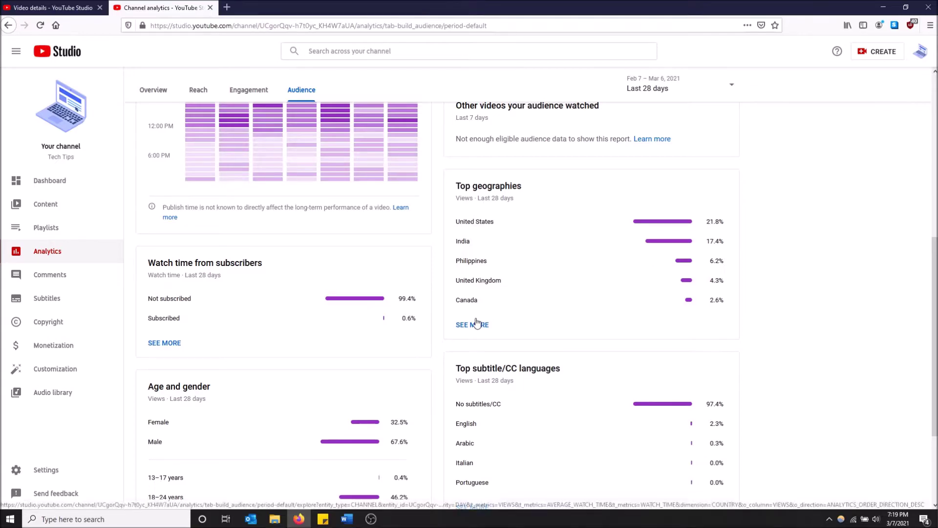
scroll(262, 317, "down", 1)
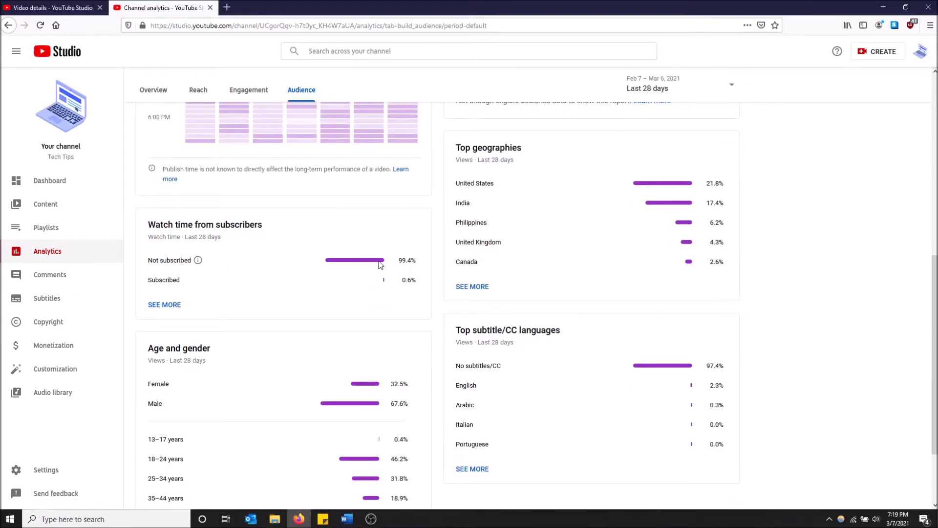
scroll(388, 288, "down", 3)
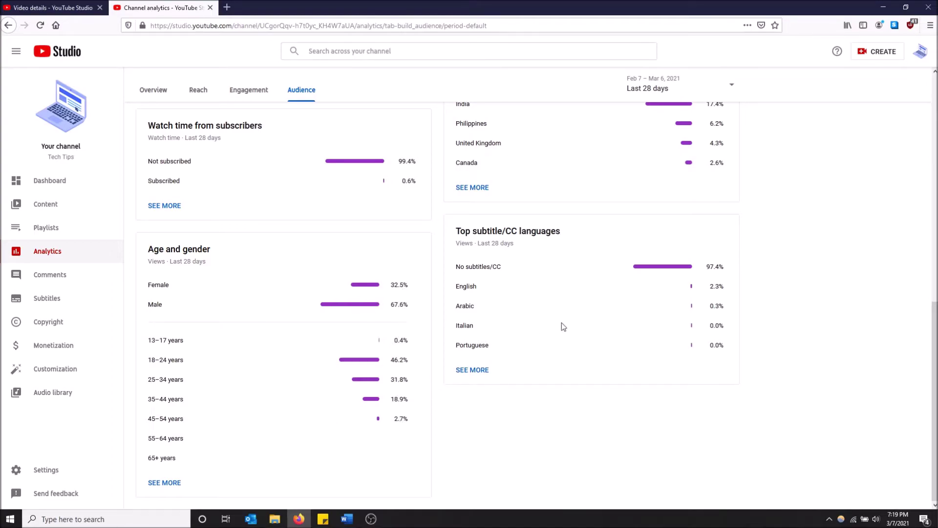
scroll(561, 322, "up", 1)
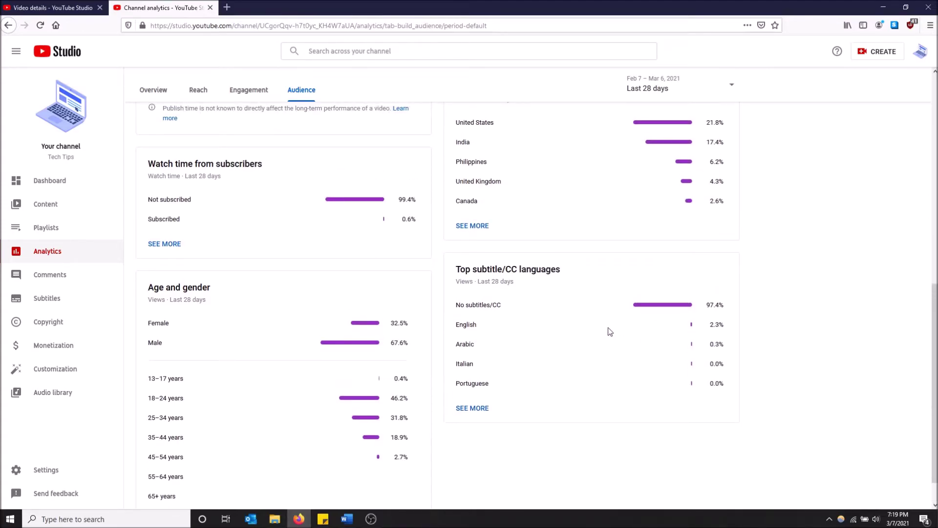
scroll(608, 331, "up", 2)
scroll(590, 330, "up", 2)
scroll(587, 332, "up", 2)
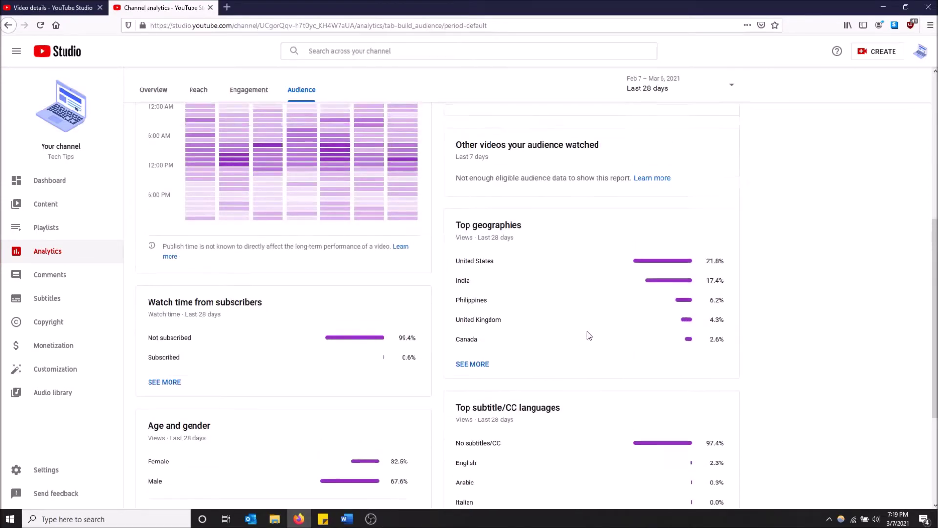
scroll(588, 332, "up", 2)
scroll(587, 331, "down", 2)
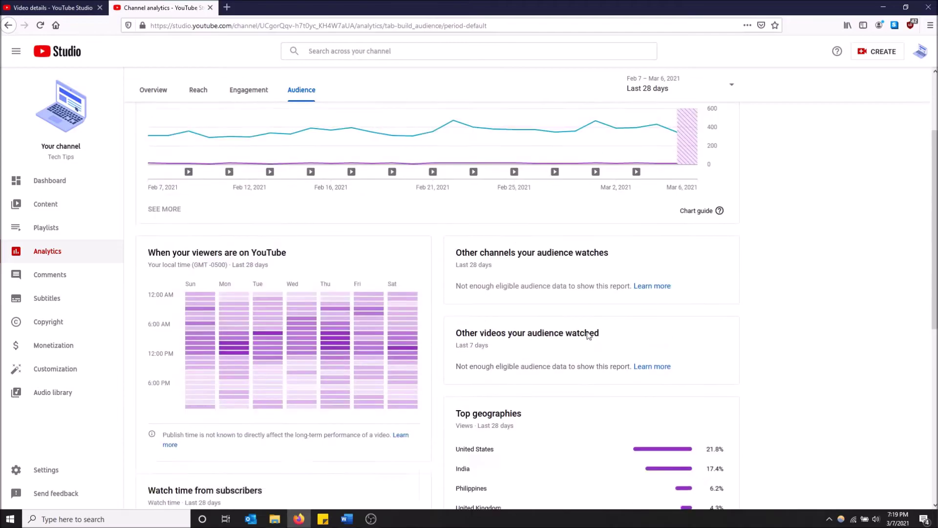
scroll(582, 324, "down", 2)
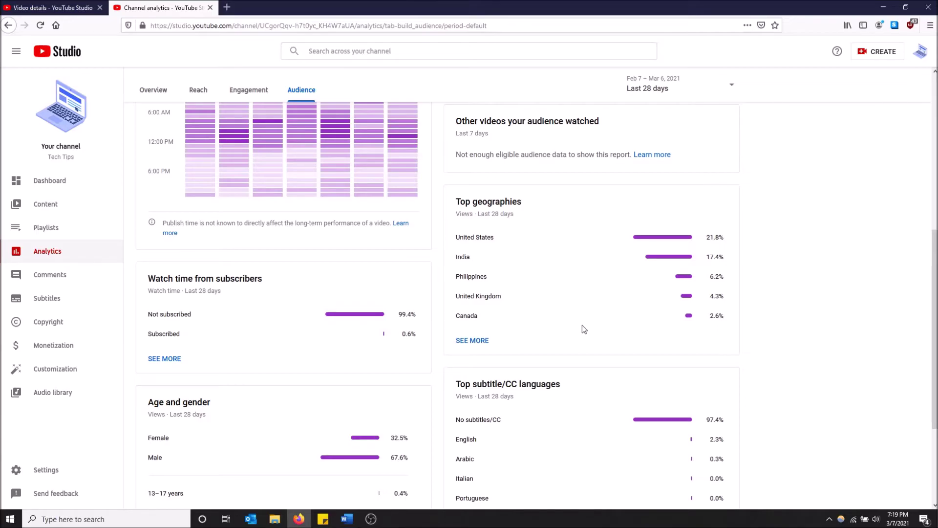
scroll(586, 335, "up", 8)
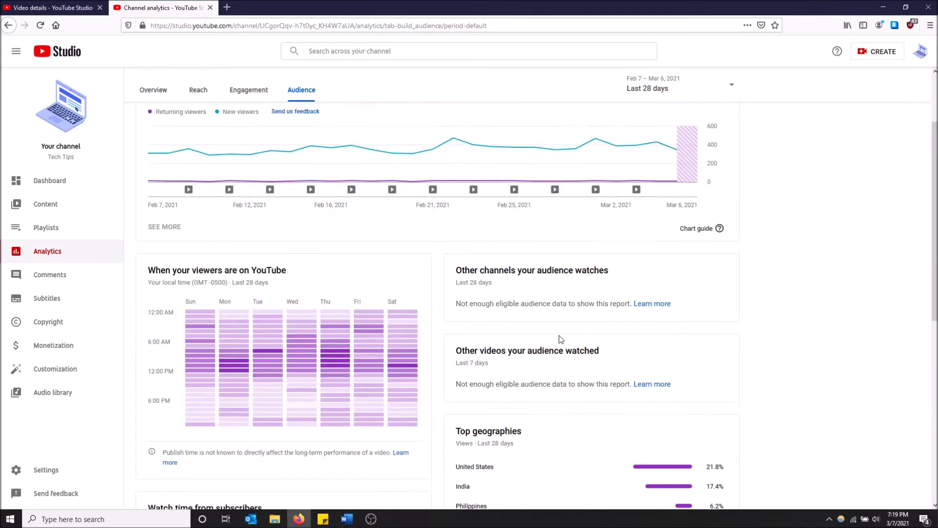
scroll(560, 335, "up", 4)
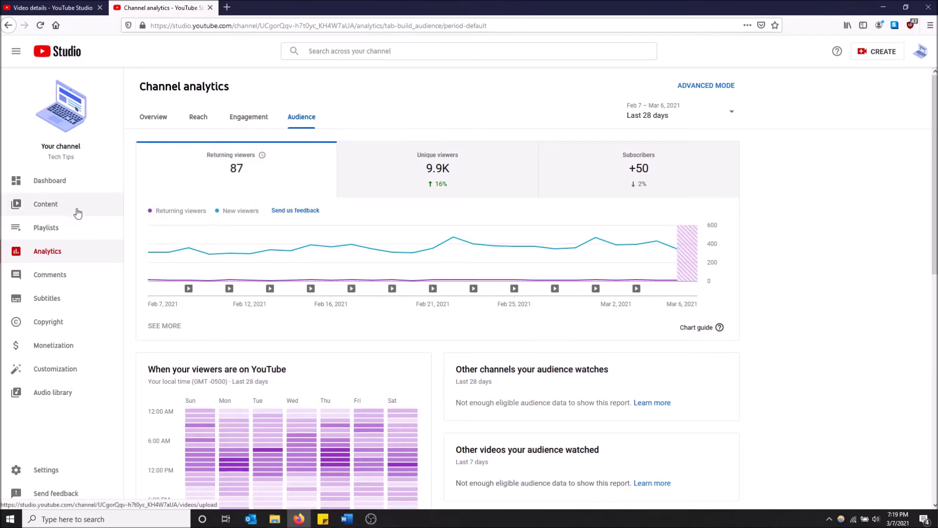
Find 'How to Create a Music Playlist on YouTube!' in the Content uploads list and open its details
left_click(78, 213)
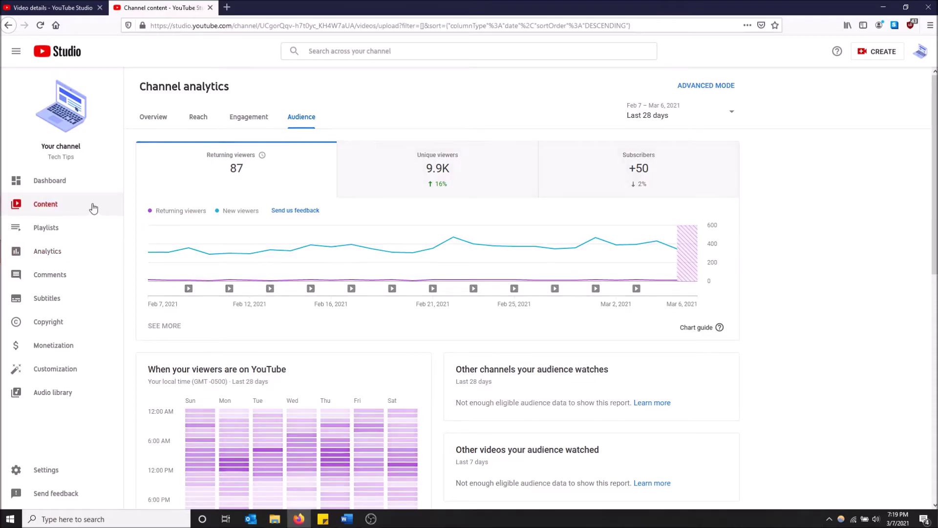
scroll(470, 309, "down", 5)
scroll(629, 360, "down", 5)
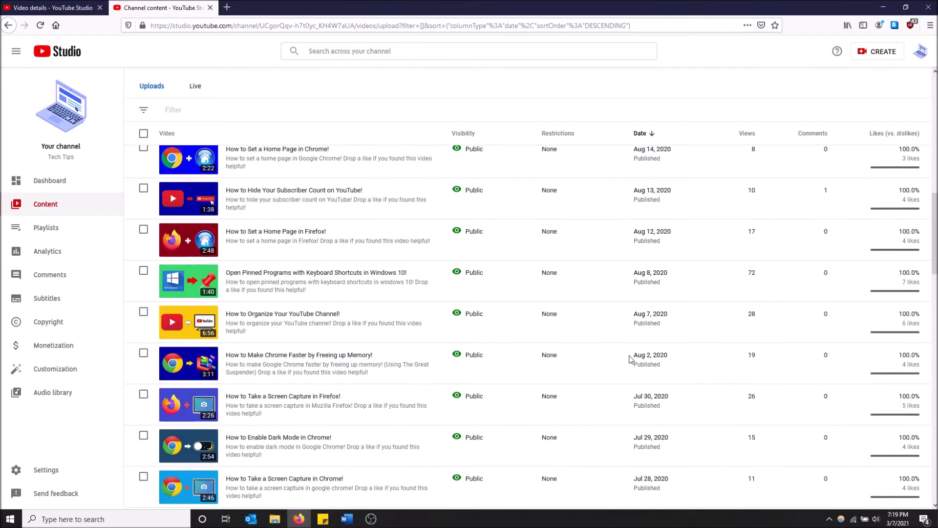
scroll(629, 359, "down", 10)
scroll(629, 359, "down", 5)
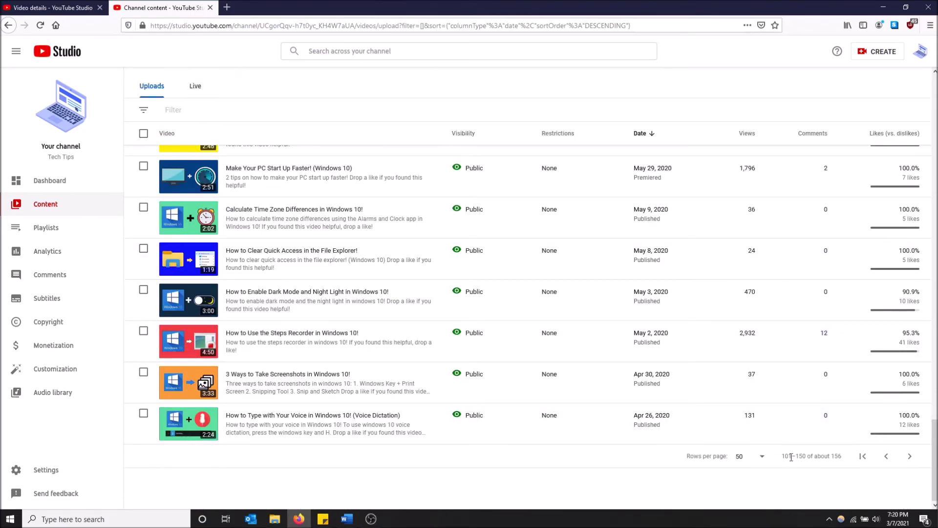
left_click(762, 456)
scroll(622, 416, "up", 5)
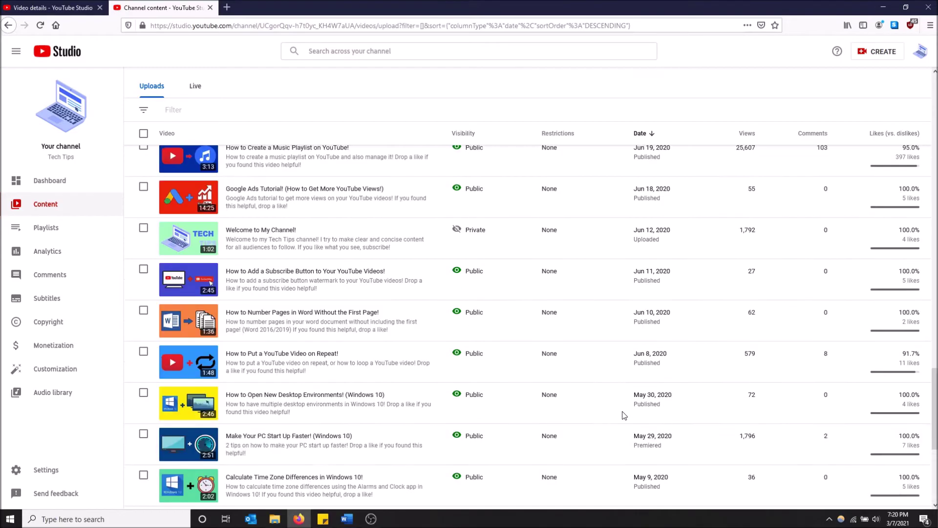
scroll(622, 416, "up", 3)
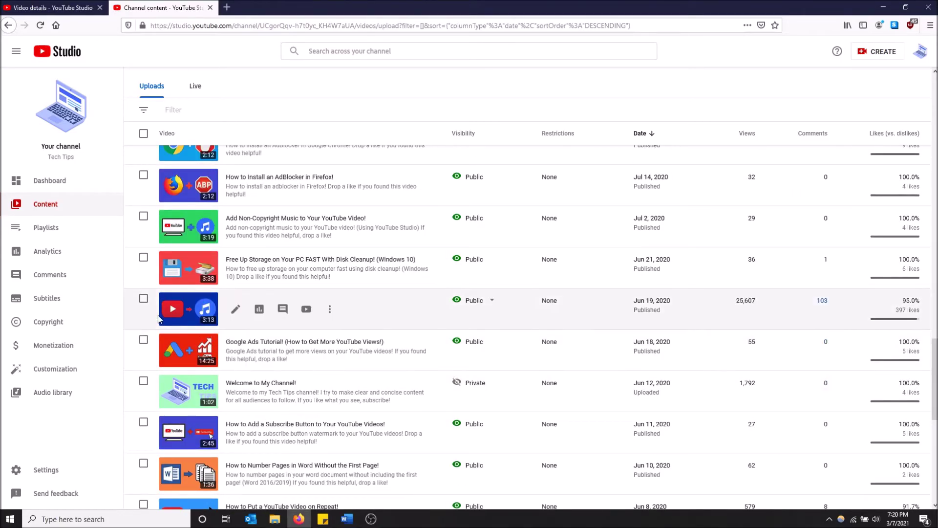
left_click(187, 313)
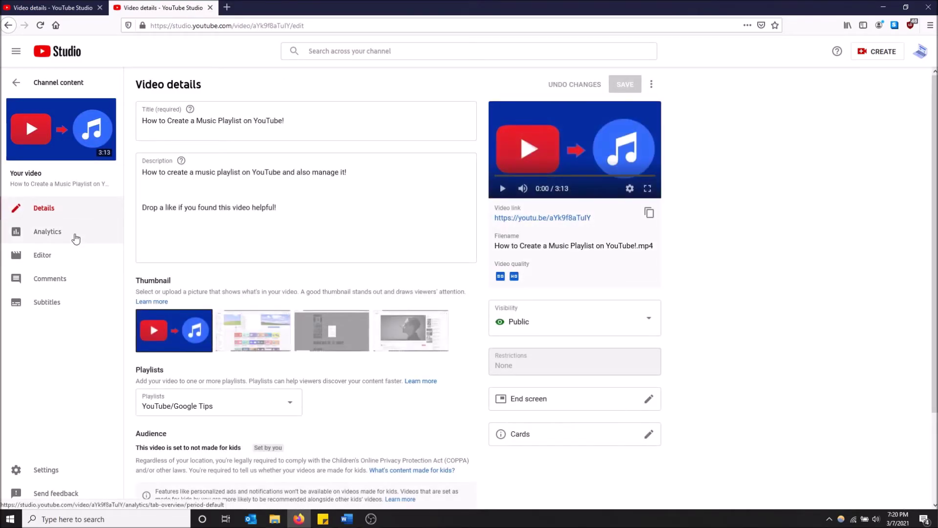
Show this video's Audience analytics, where United States leads at 42.6% and India has 11.5%
left_click(76, 238)
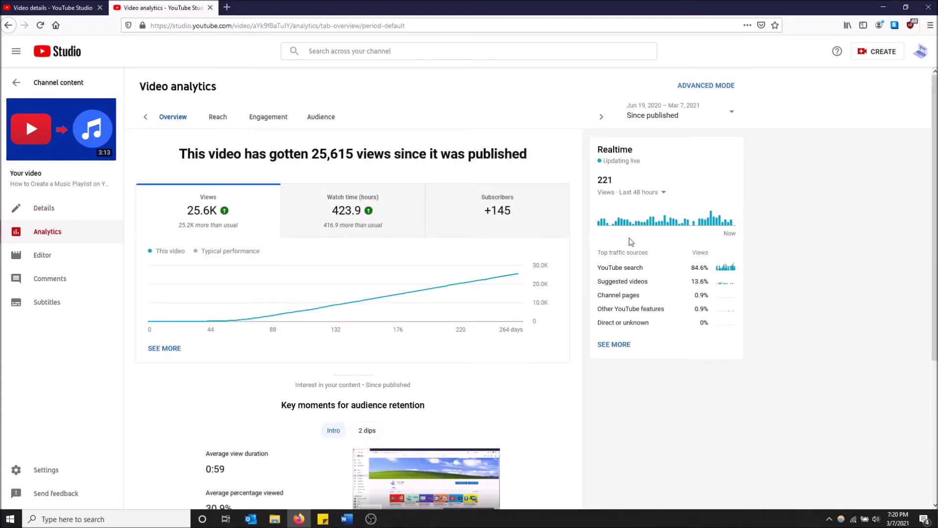
left_click(305, 117)
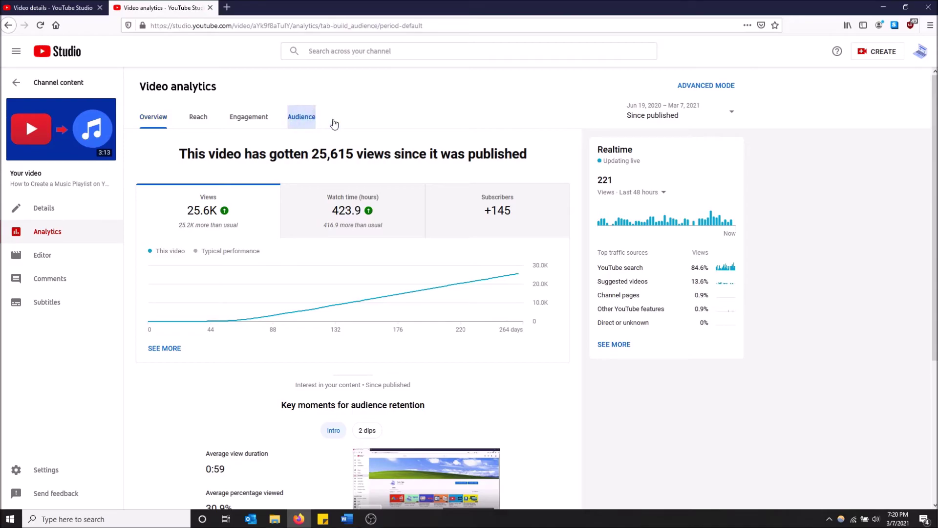
scroll(452, 258, "down", 2)
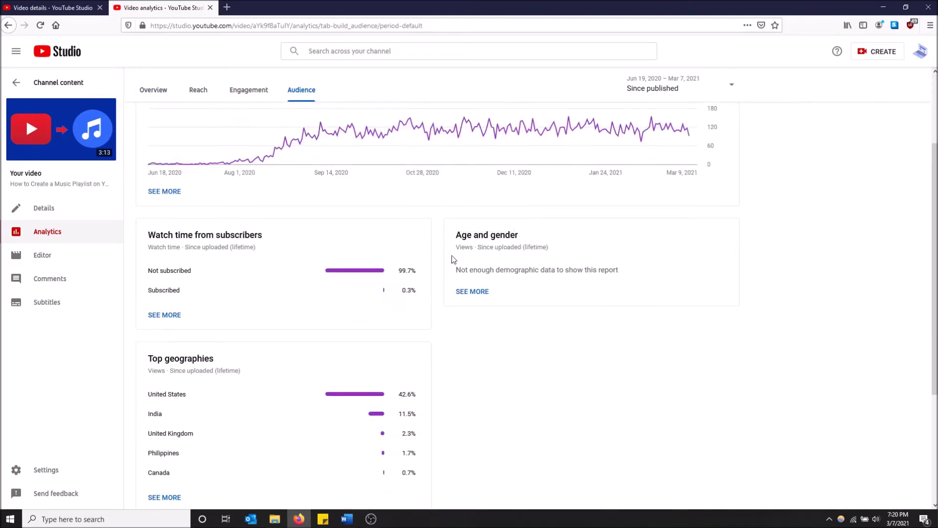
scroll(451, 258, "down", 2)
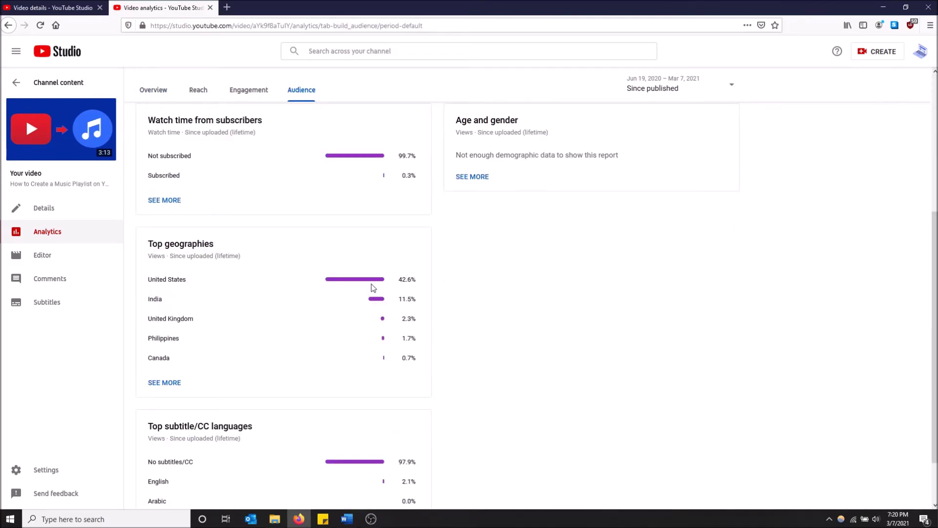
scroll(383, 283, "up", 3)
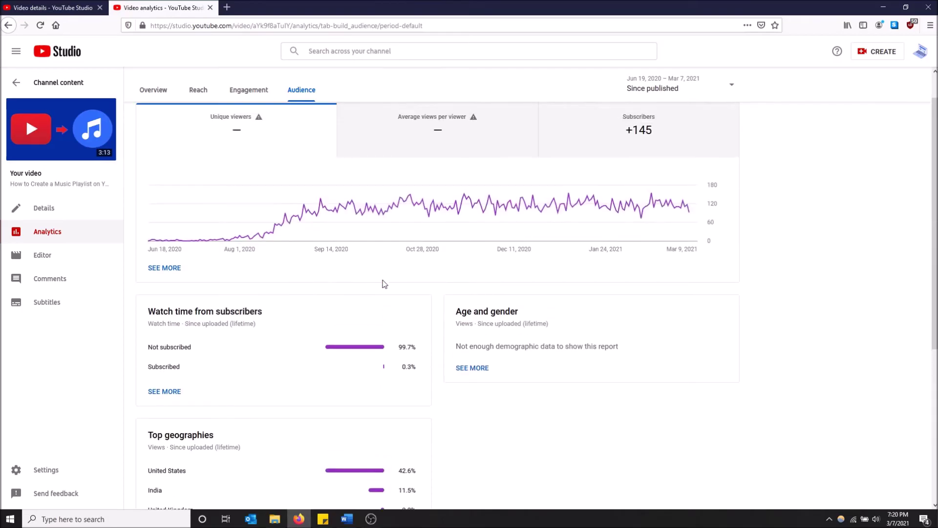
scroll(382, 284, "down", 3)
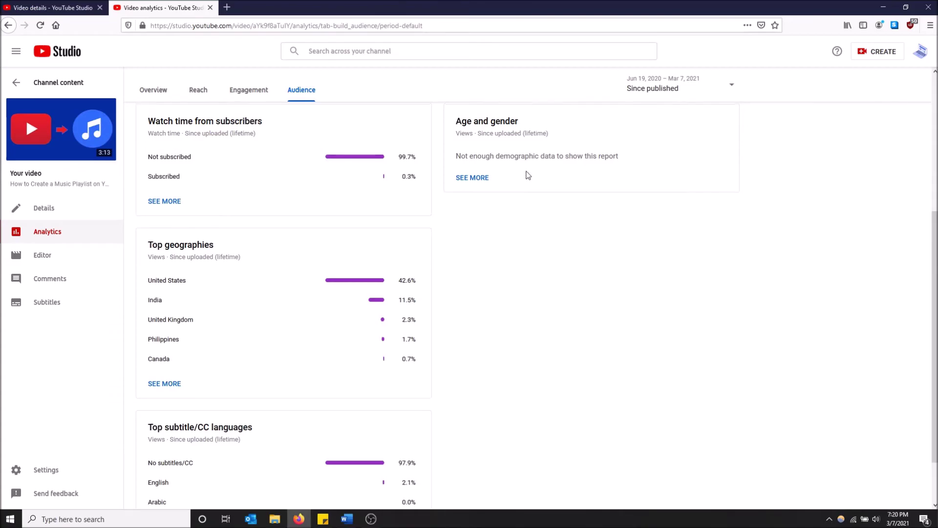
scroll(528, 173, "up", 1)
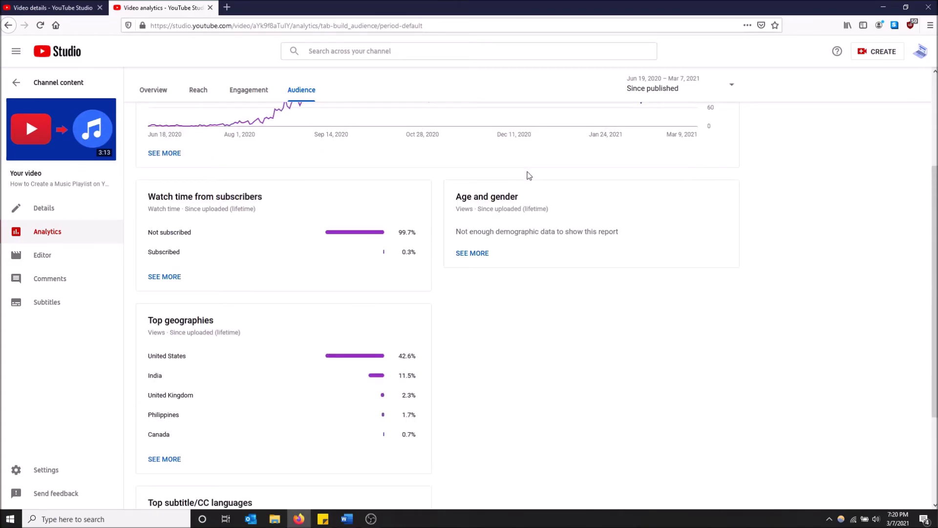